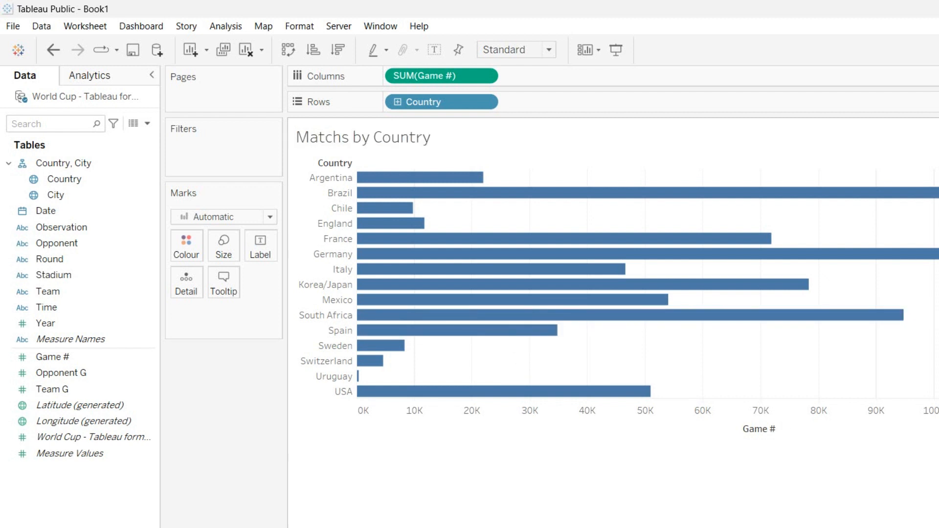
Duplicate the Matchs by Country worksheet, turn the copy into a country map coloured by SUM(Game #), and rename it
right_click(156, 527)
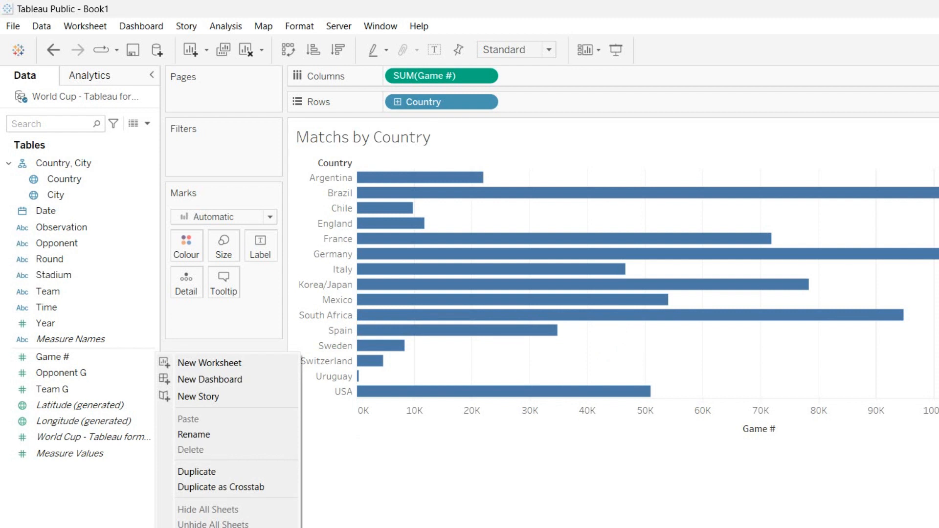
left_click(197, 472)
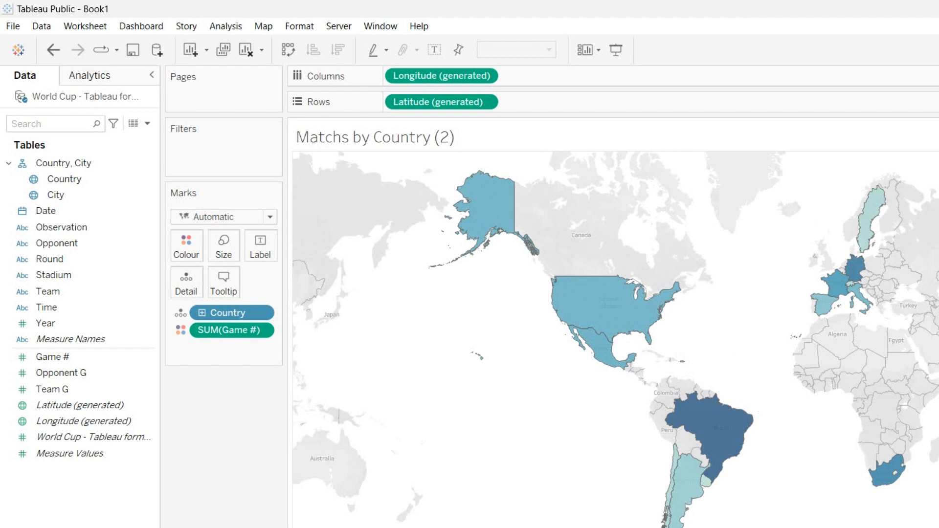
key("Return")
Sort the country bars in the original Matchs by Country worksheet in descending order by Game #
left_click(135, 527)
right_click(135, 527)
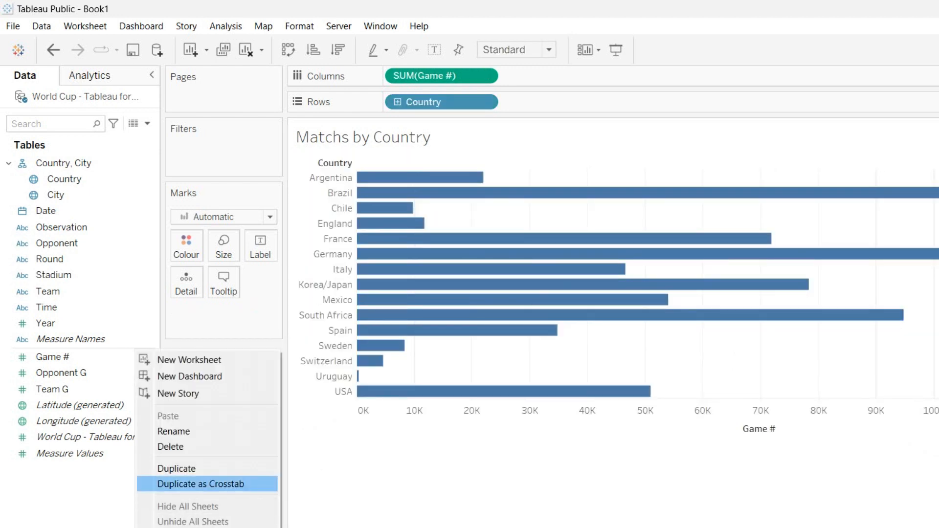
left_click(410, 391)
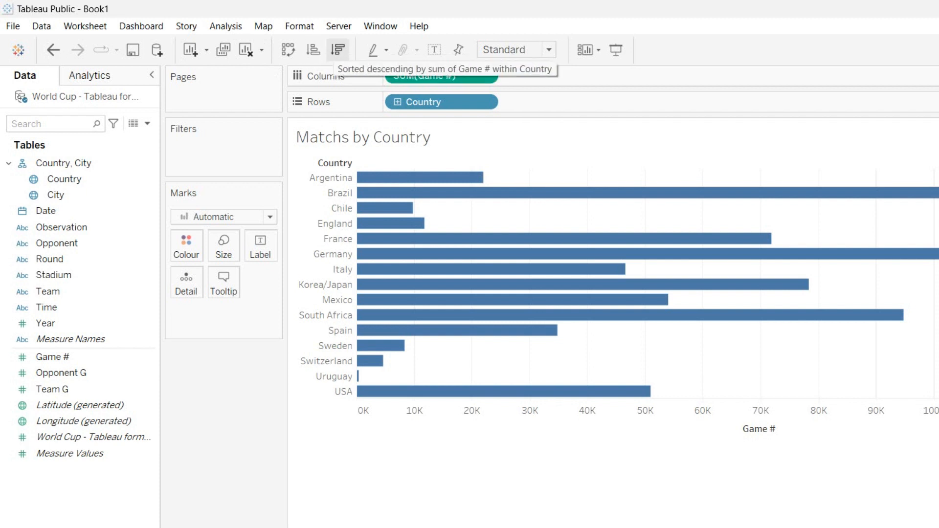
left_click(337, 50)
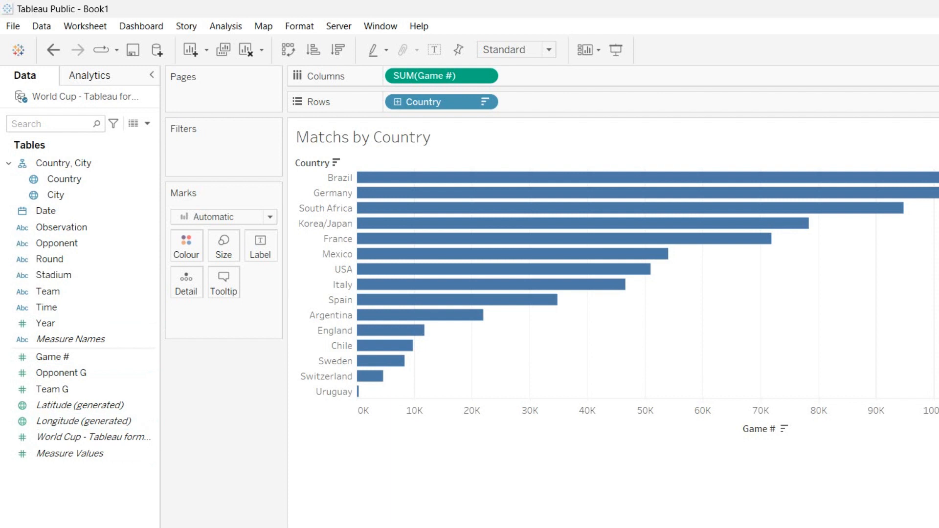
Duplicate the sorted Matchs by Country worksheet and rename the copy as Matchs by City
right_click(155, 527)
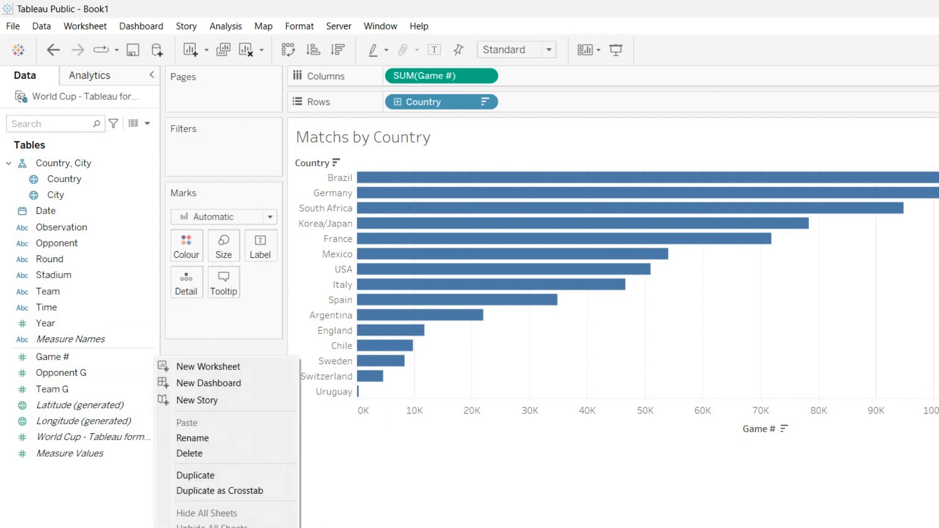
left_click(195, 476)
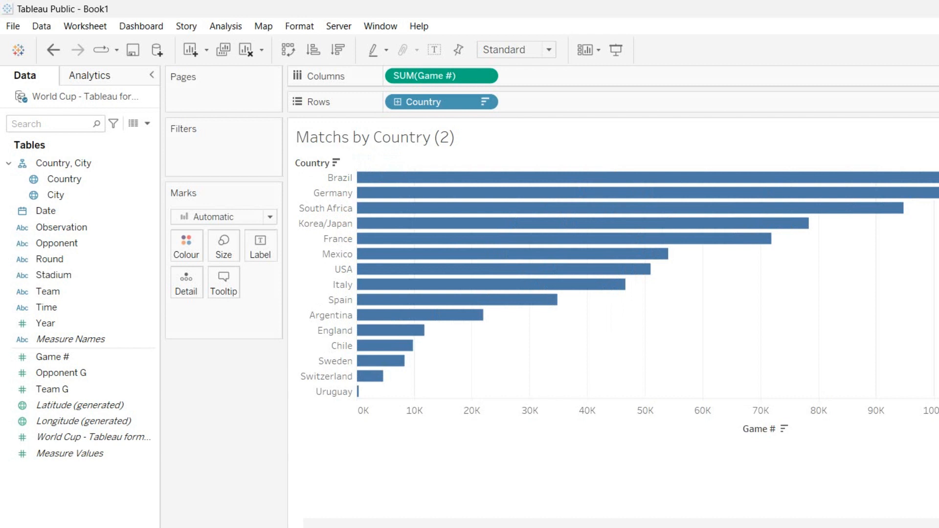
key("Return")
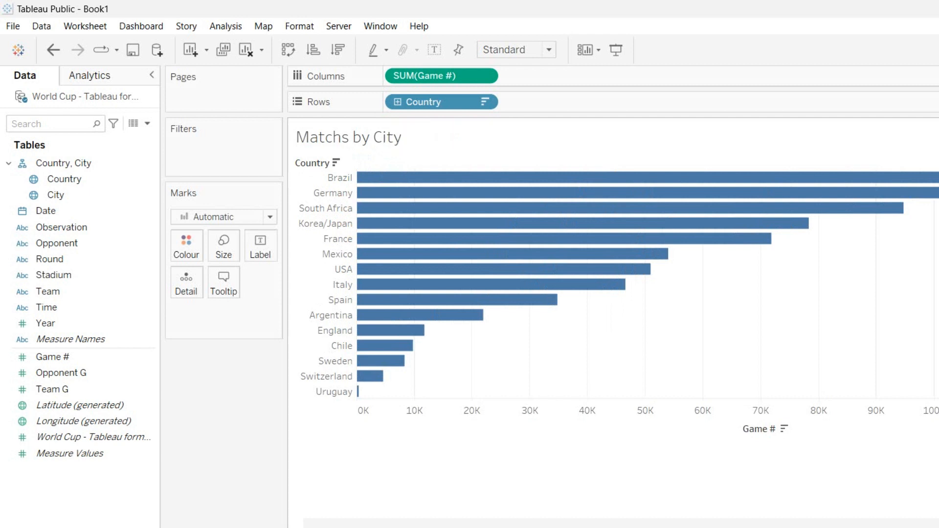
Replace the Country field on Rows with City in the Matchs by City worksheet
left_click(484, 102)
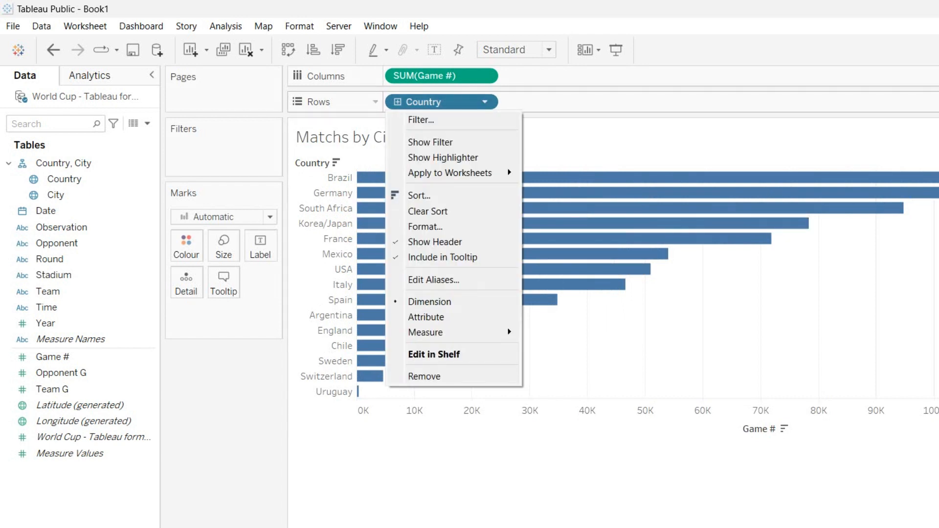
left_click(425, 376)
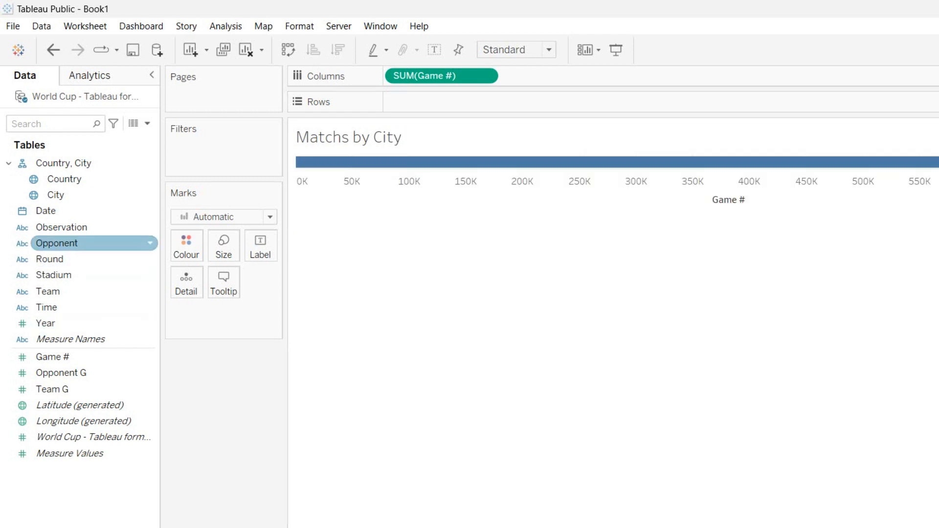
left_click_drag(55, 194, 391, 101)
left_click_drag(55, 195, 431, 103)
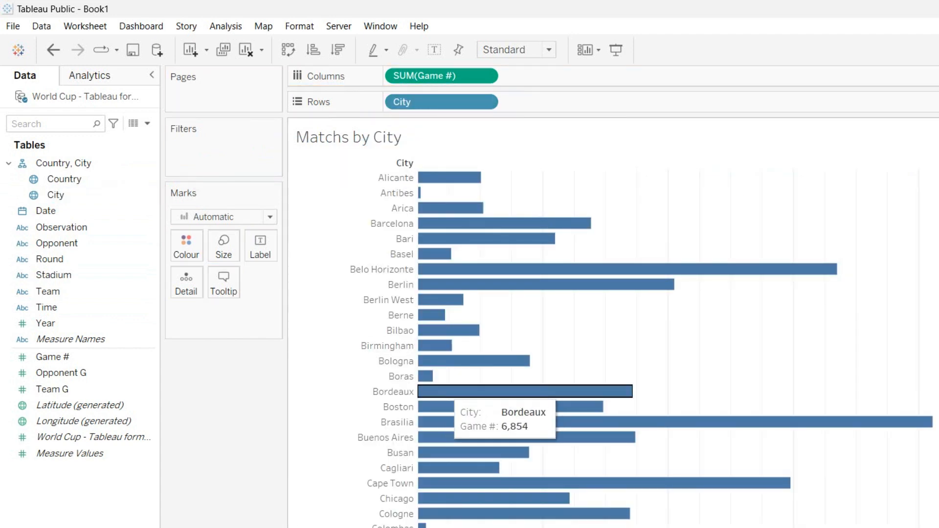
Sort the city bars in descending order by Game # and review the ranking through the whole list
scroll(538, 343, "down", 3)
scroll(612, 342, "down", 20)
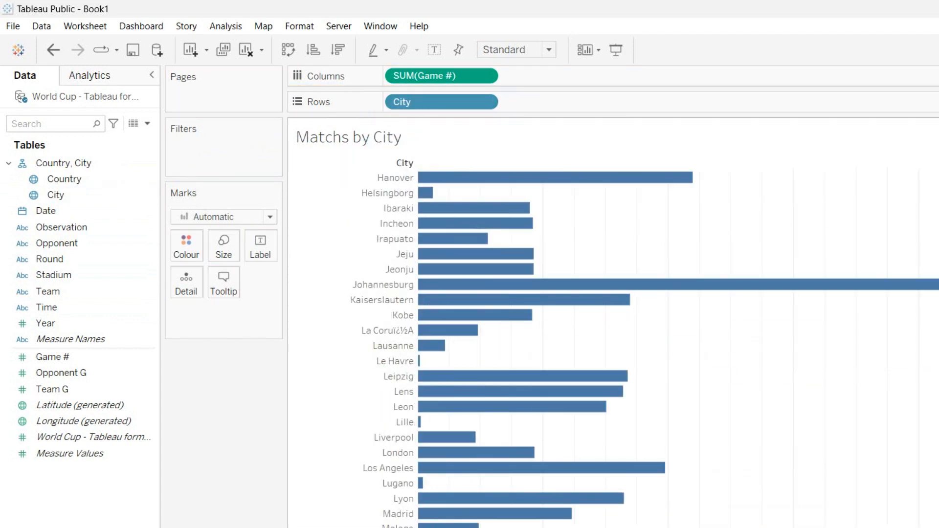
scroll(611, 342, "down", 3)
scroll(611, 342, "up", 20)
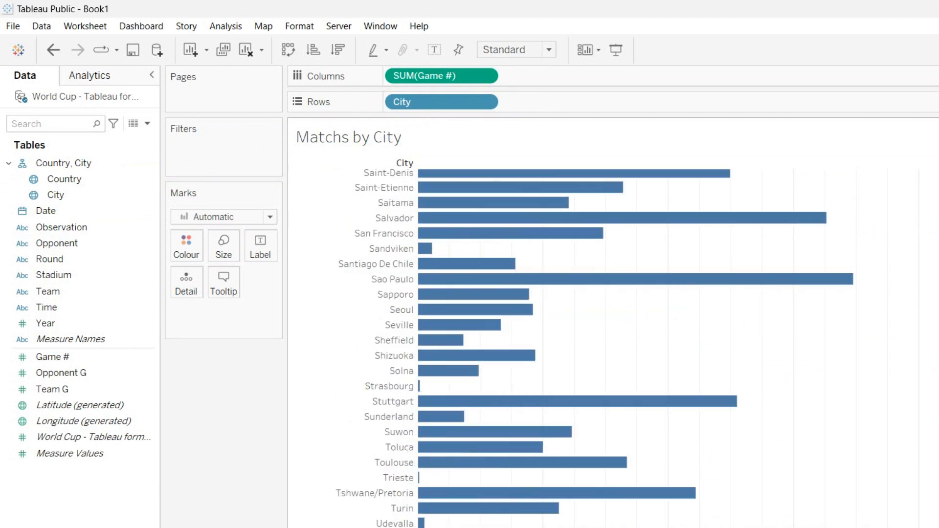
scroll(611, 342, "up", 15)
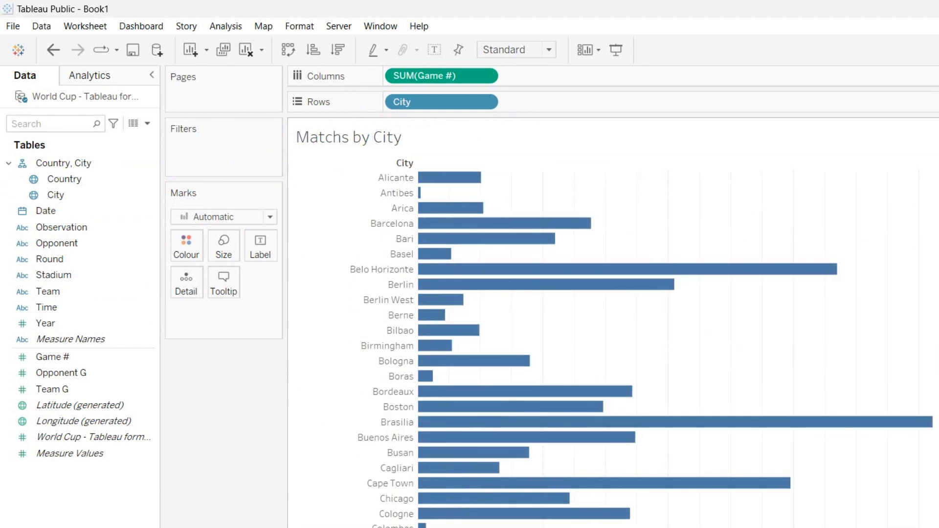
left_click(338, 50)
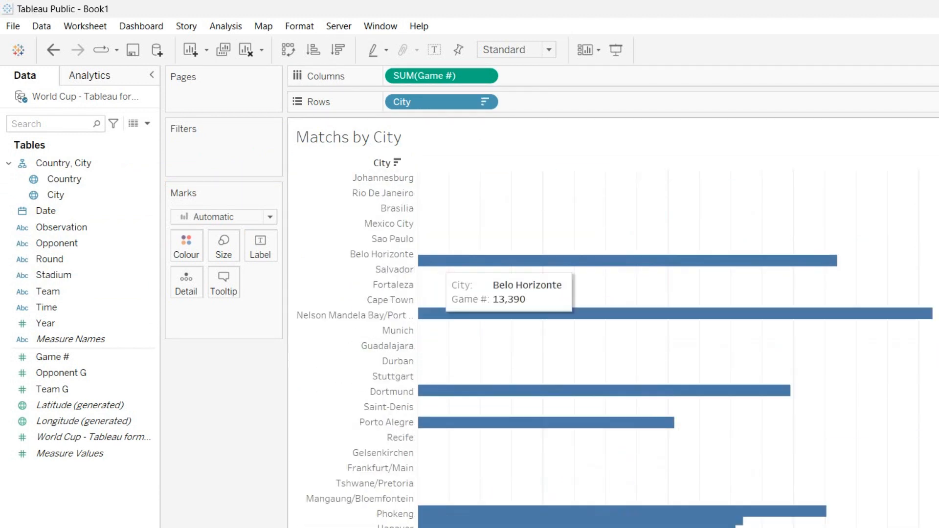
mouse_move(528, 178)
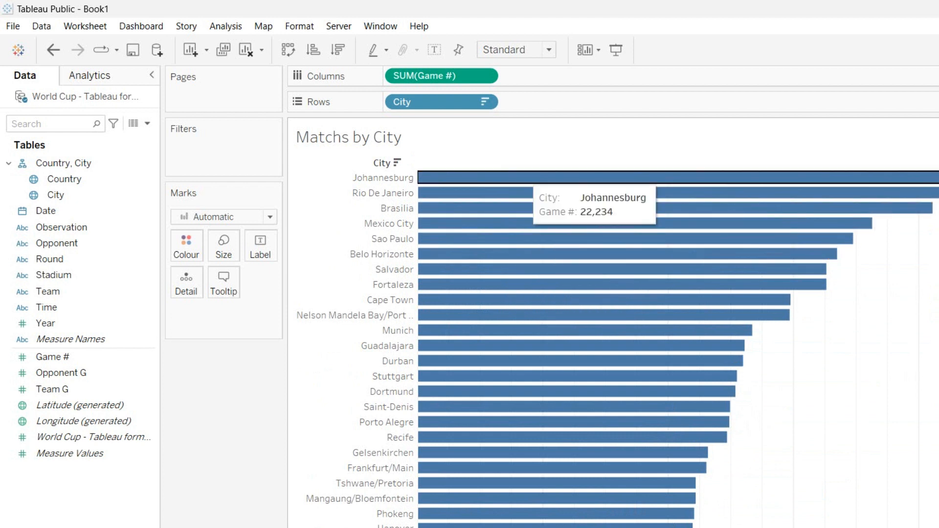
scroll(489, 293, "down", 20)
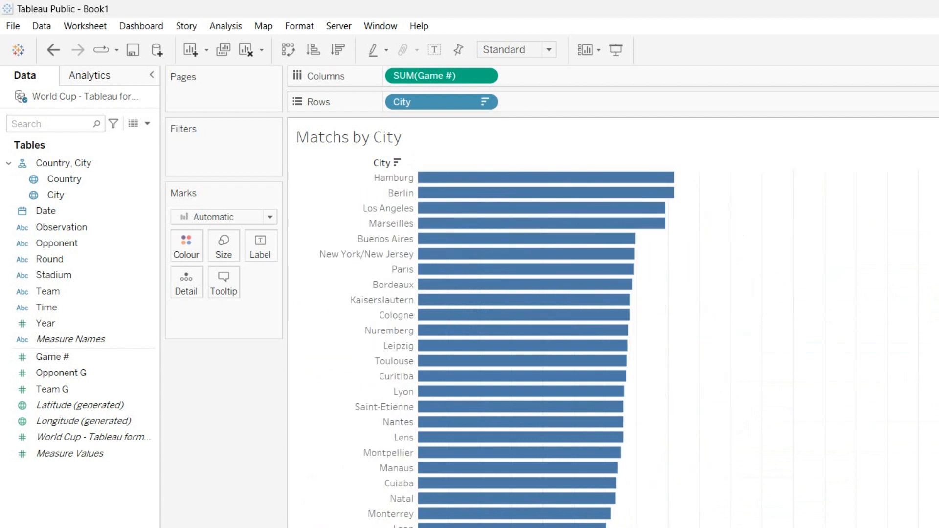
scroll(474, 342, "down", 10)
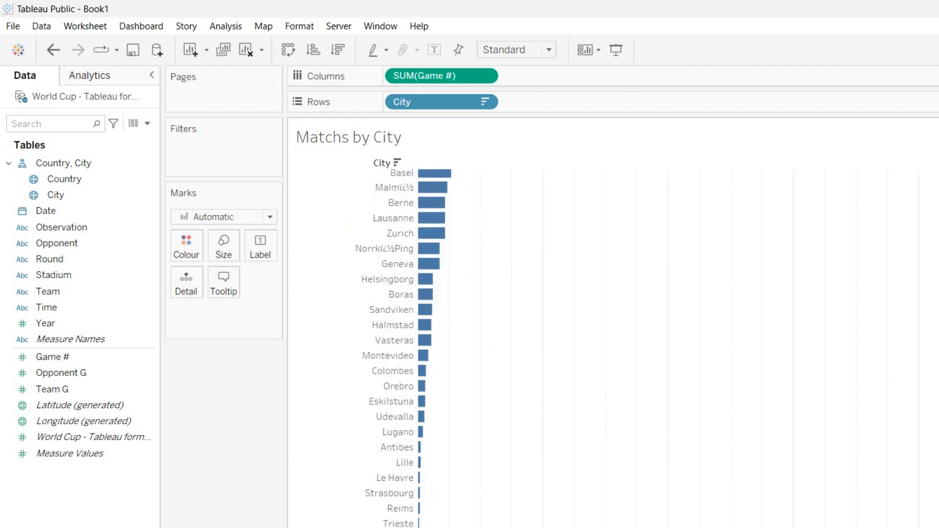
scroll(475, 342, "up", 12)
scroll(489, 342, "up", 15)
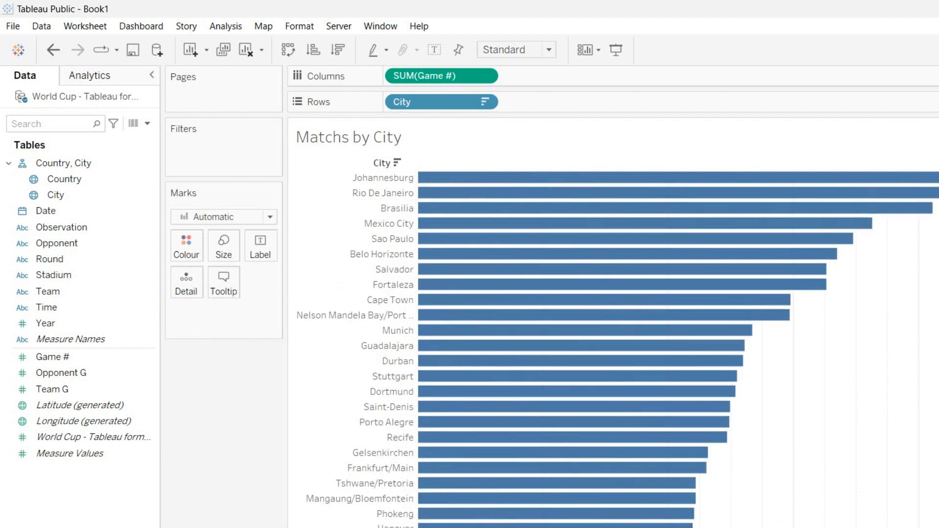
Duplicate the Matchs by Country worksheet again and remove the Country field from Rows in the copy
left_click(155, 527)
right_click(156, 527)
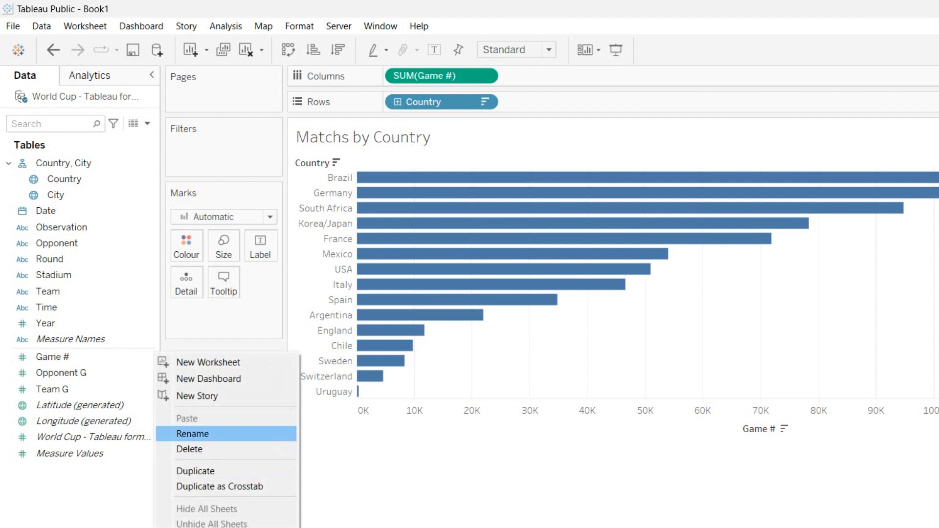
left_click(195, 471)
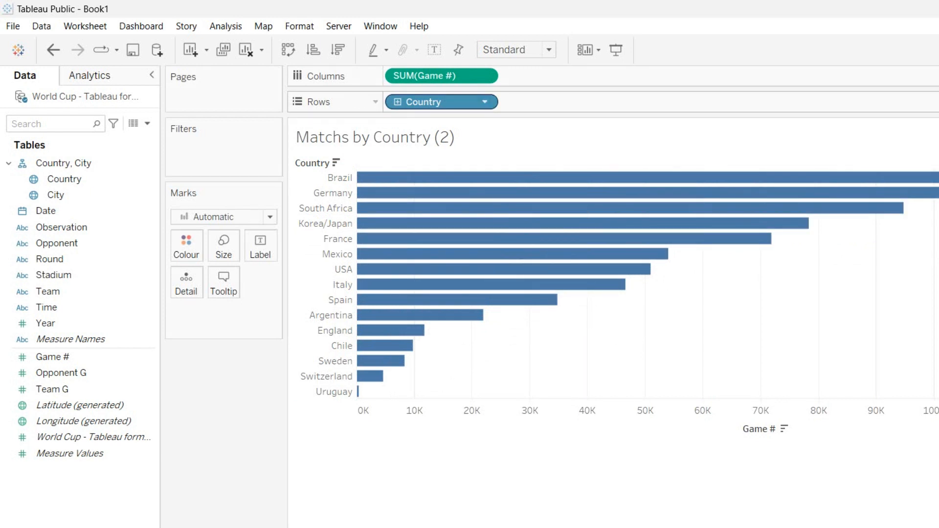
left_click(485, 102)
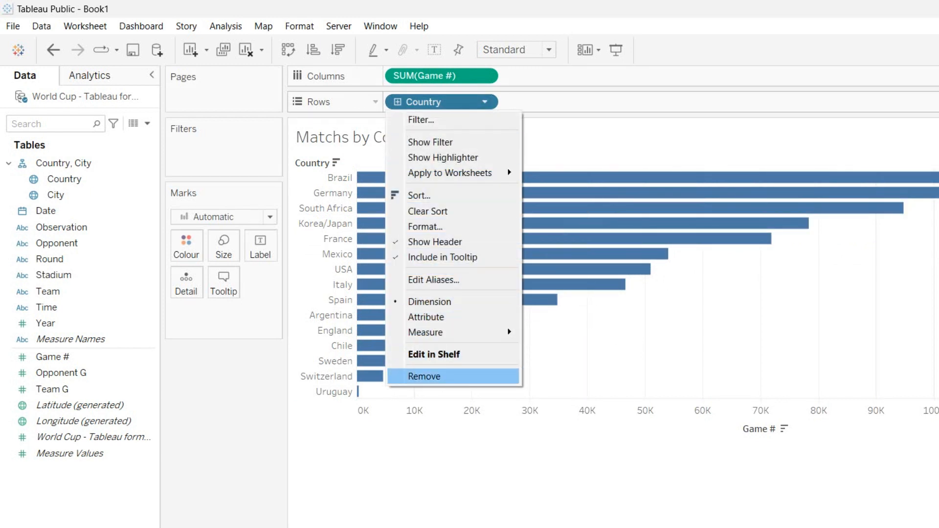
left_click(425, 376)
Try the Observation field on Rows and sort its bars in descending order by Game #
left_click_drag(61, 227, 479, 102)
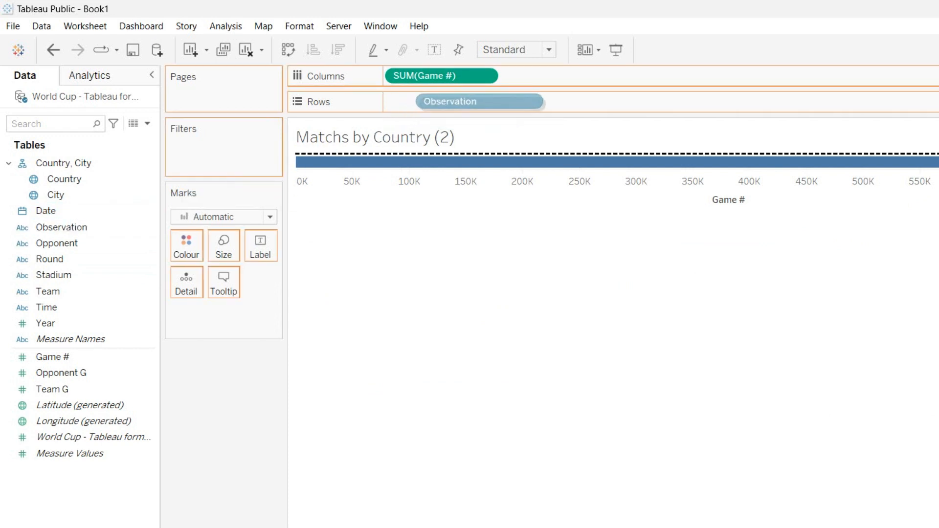
key("Escape")
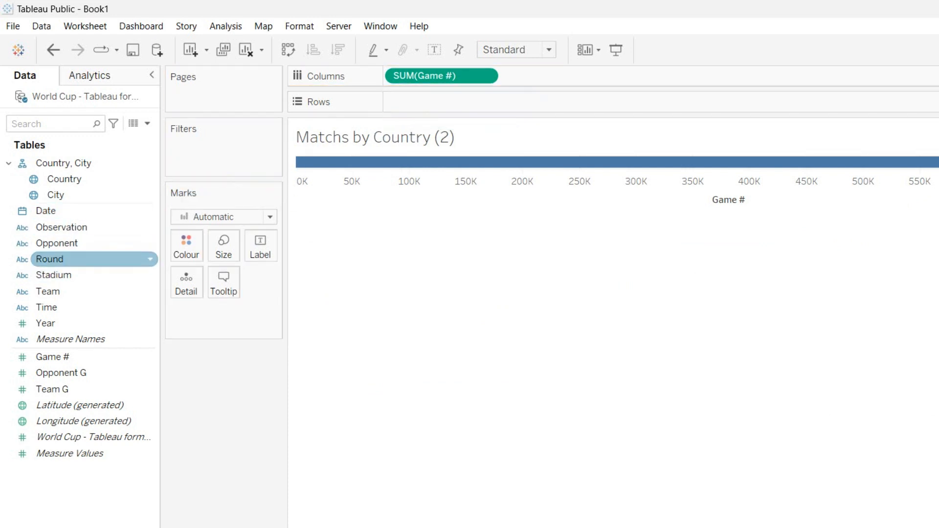
left_click_drag(61, 227, 570, 102)
scroll(367, 240, "down", 6)
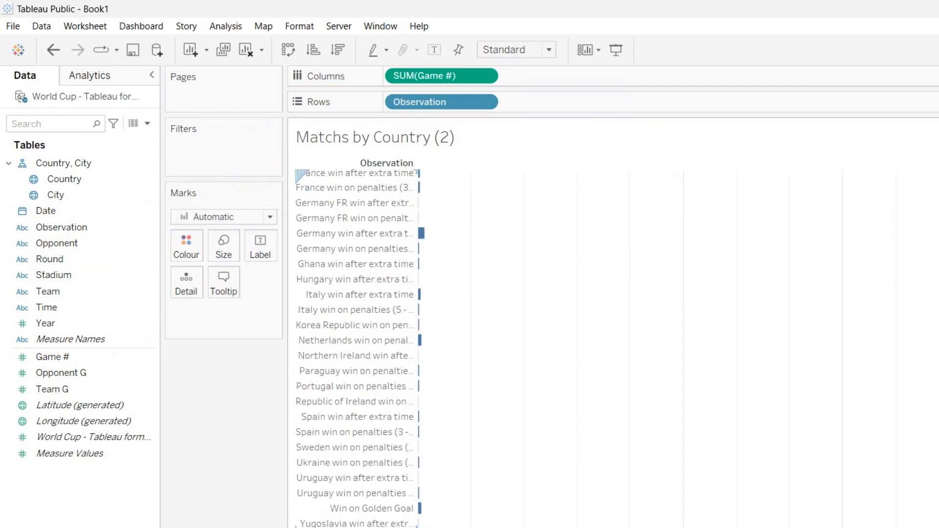
scroll(366, 240, "up", 6)
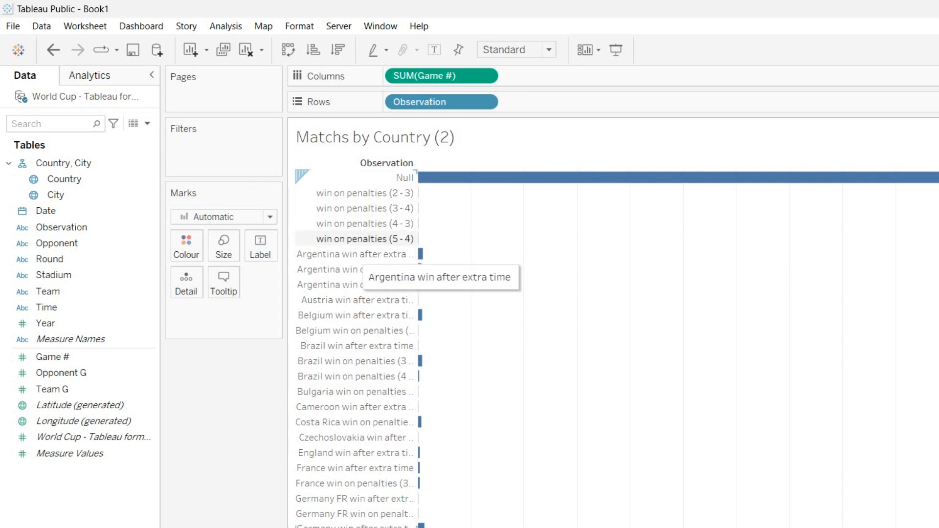
left_click(337, 50)
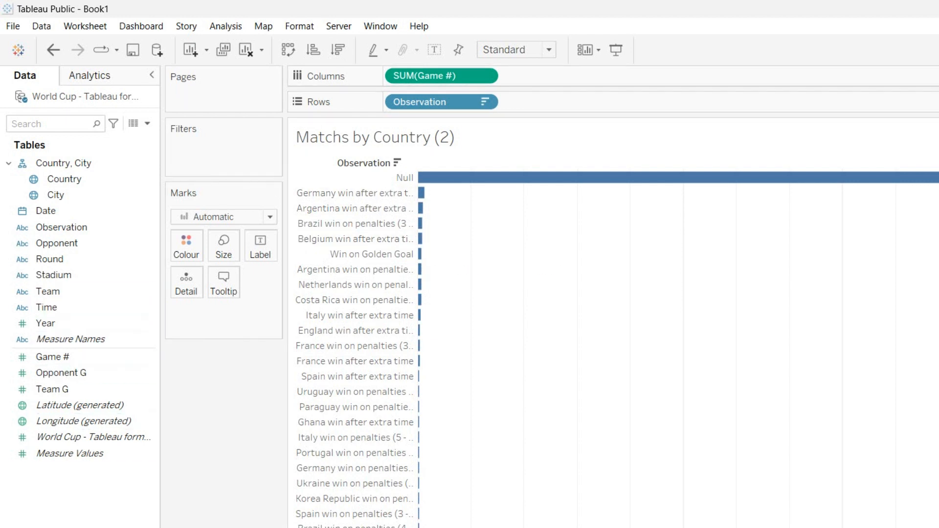
Add the Opponent field to Rows and remove Observation so the chart breaks matches down by opponent only
left_click_drag(56, 243, 519, 101)
left_click(485, 102)
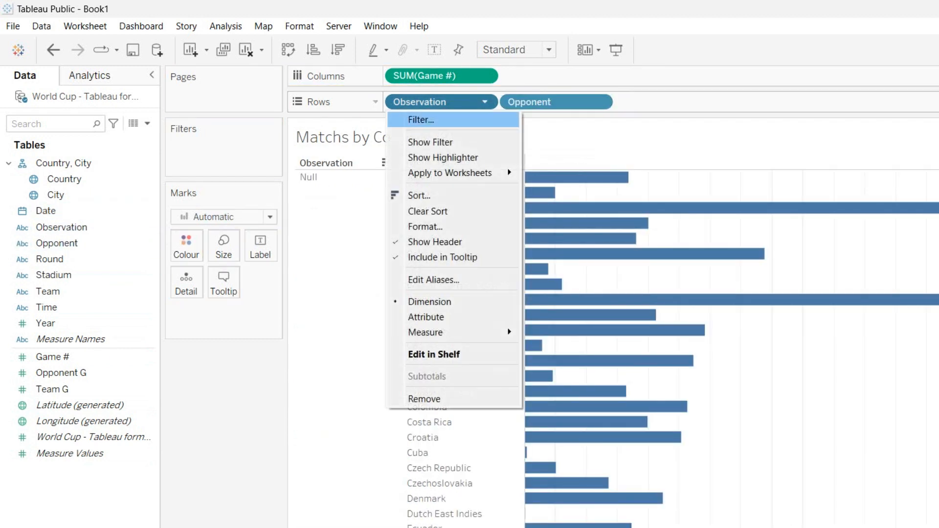
left_click(426, 398)
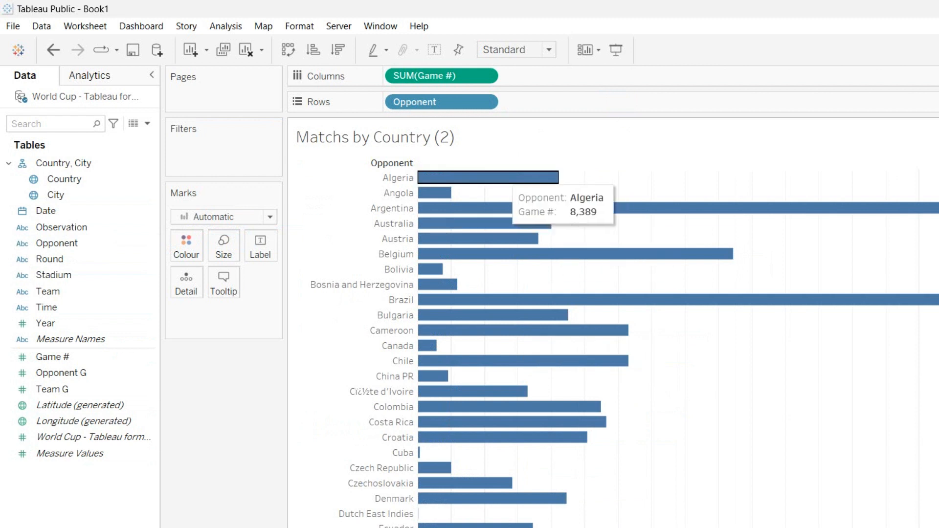
scroll(447, 239, "down", 6)
scroll(447, 239, "up", 6)
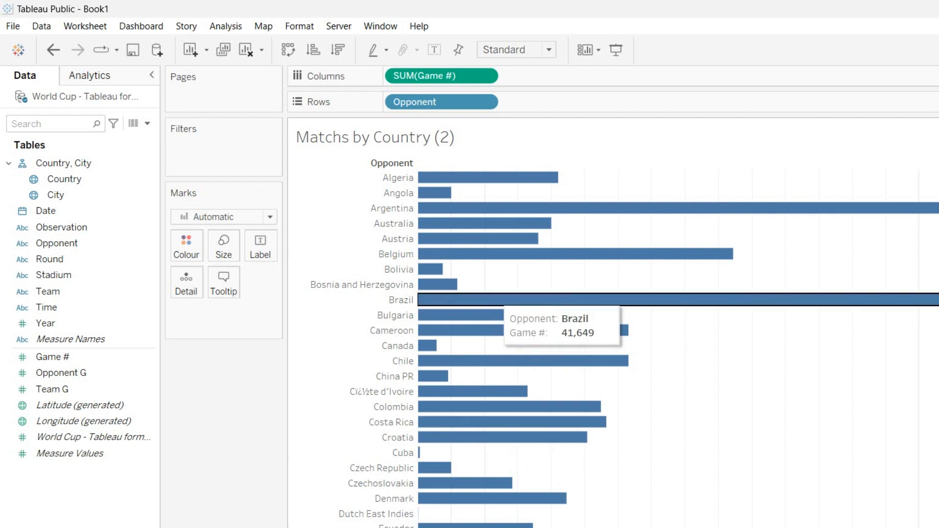
Rename the worksheet as Matchs by Opponents and sort the opponent bars in descending order by Game #
key("Return")
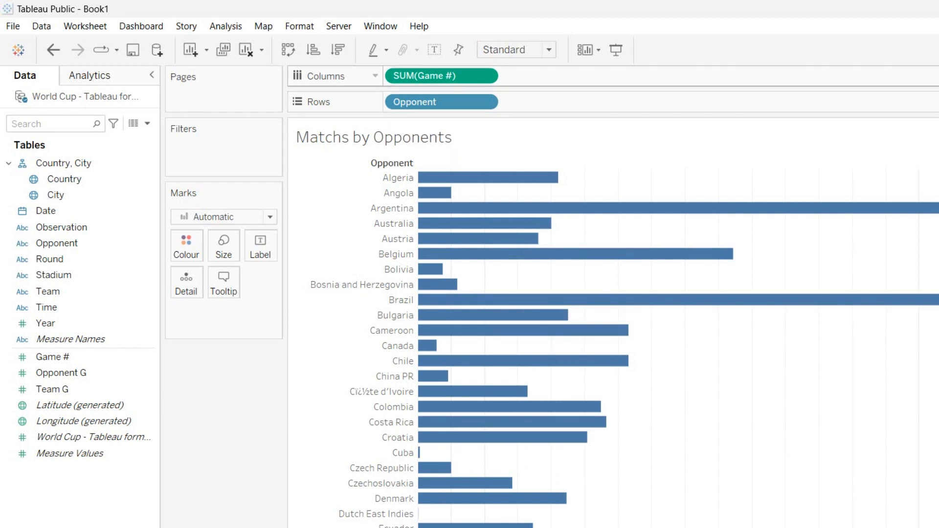
left_click(338, 49)
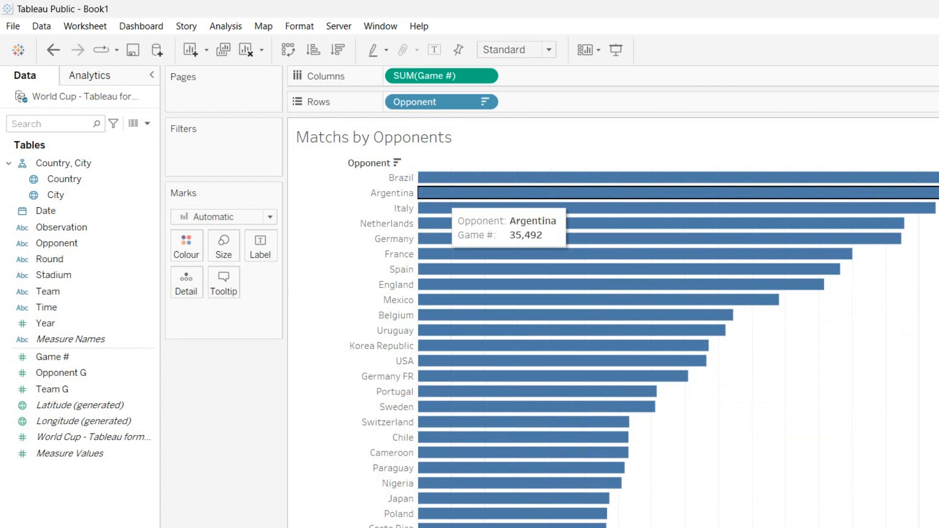
scroll(450, 195, "down", 5)
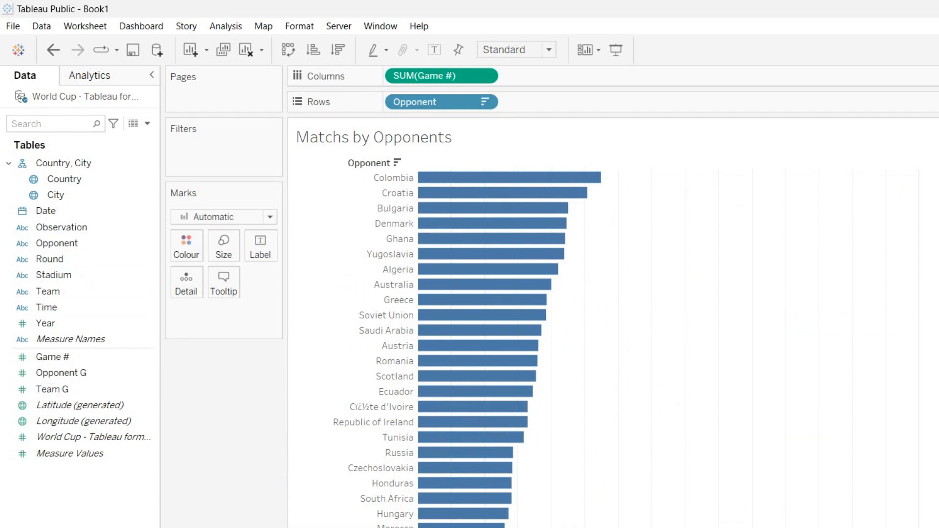
Duplicate the Matchs by Opponents worksheet and remove the Opponent field from Rows in the copy
right_click(212, 527)
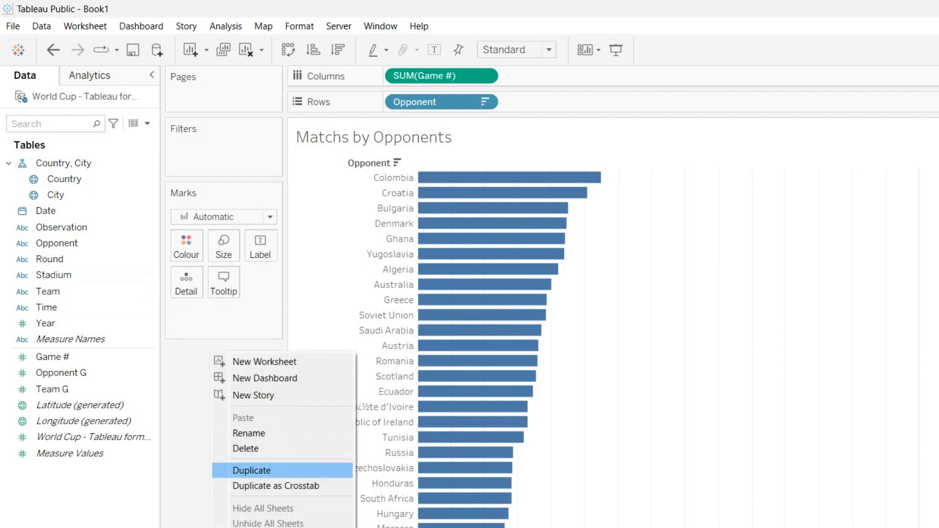
left_click(251, 470)
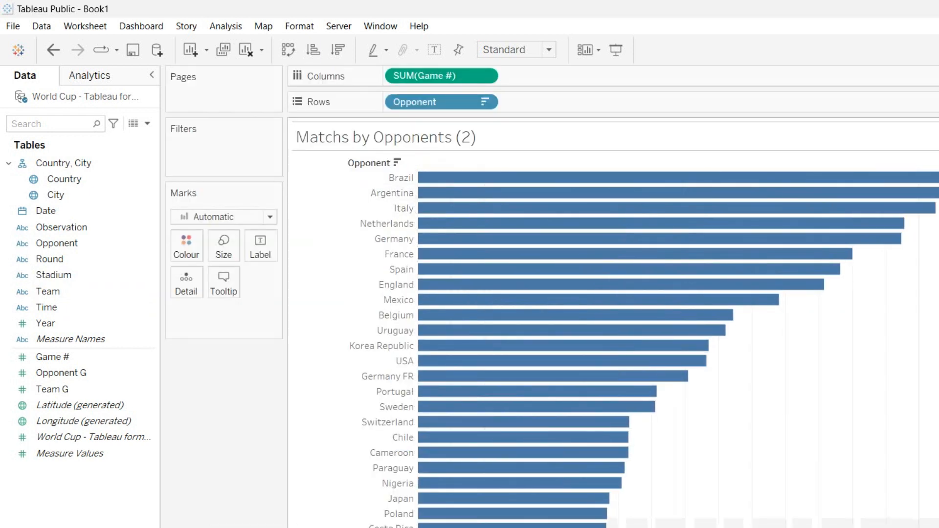
left_click(485, 101)
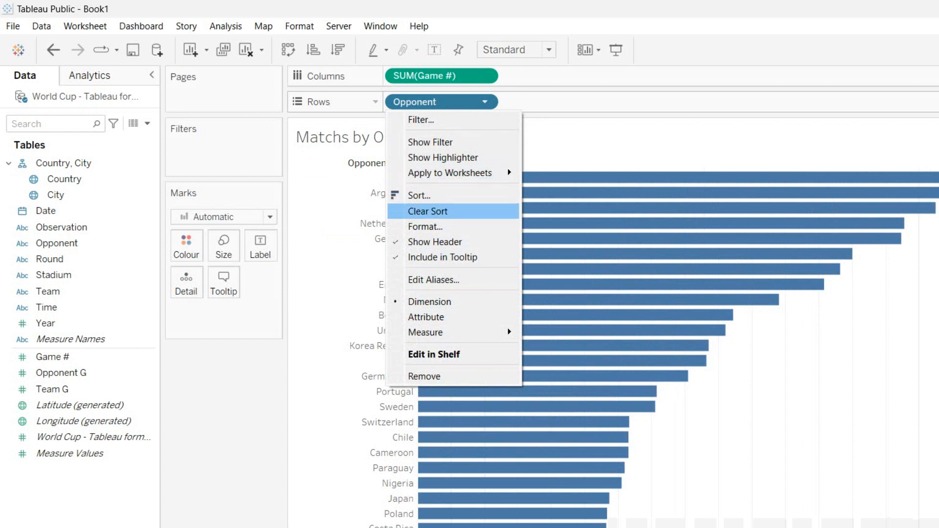
left_click(424, 377)
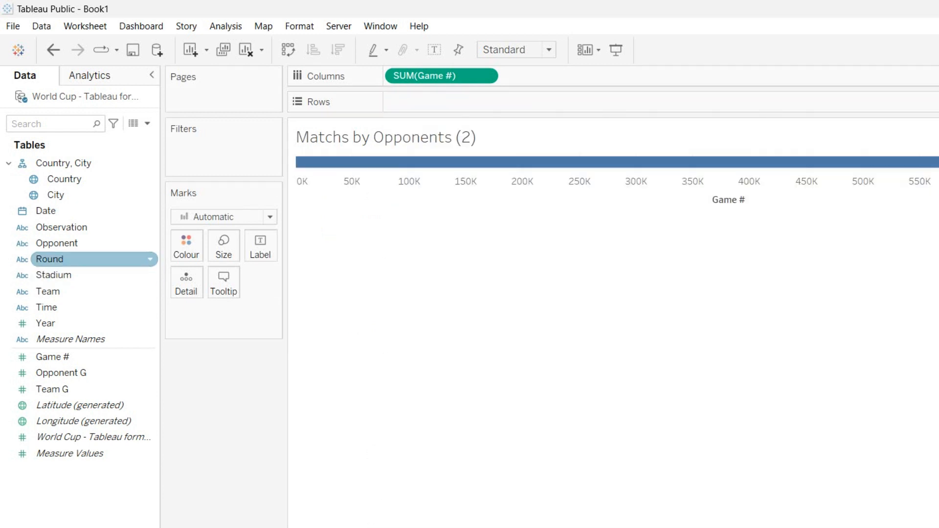
Place the Round field on Rows so the duplicated chart breaks Game # down by round
left_click_drag(59, 259, 414, 102)
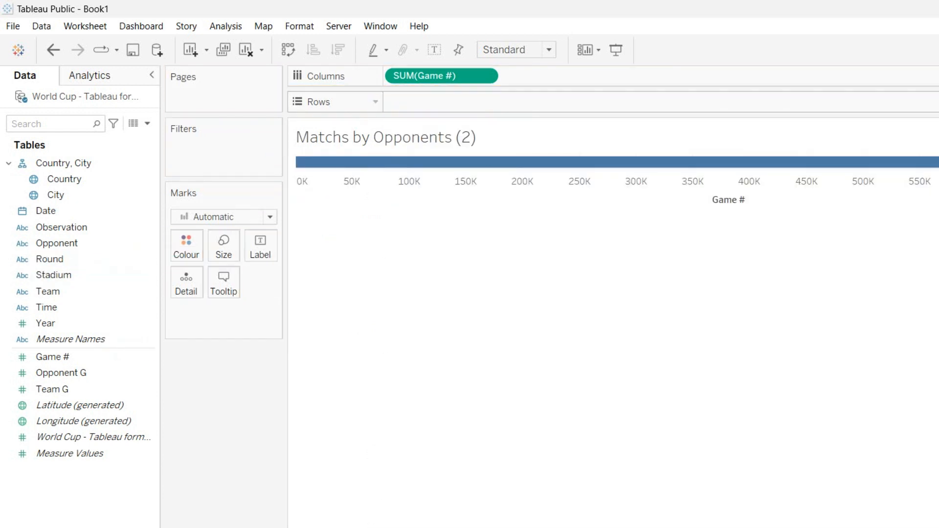
left_click_drag(49, 259, 509, 104)
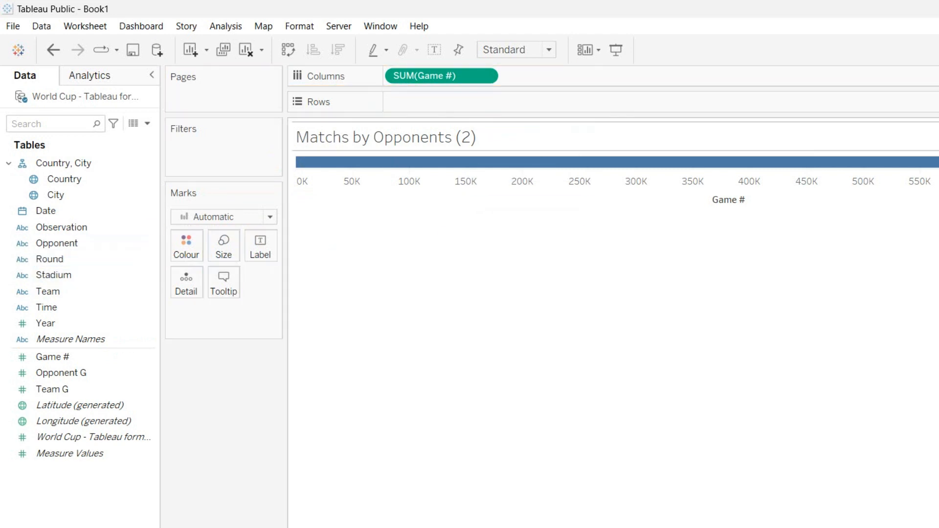
mouse_move(49, 259)
left_mouse_down()
mouse_move(476, 180)
mouse_move(504, 101)
mouse_move(433, 100)
left_mouse_up()
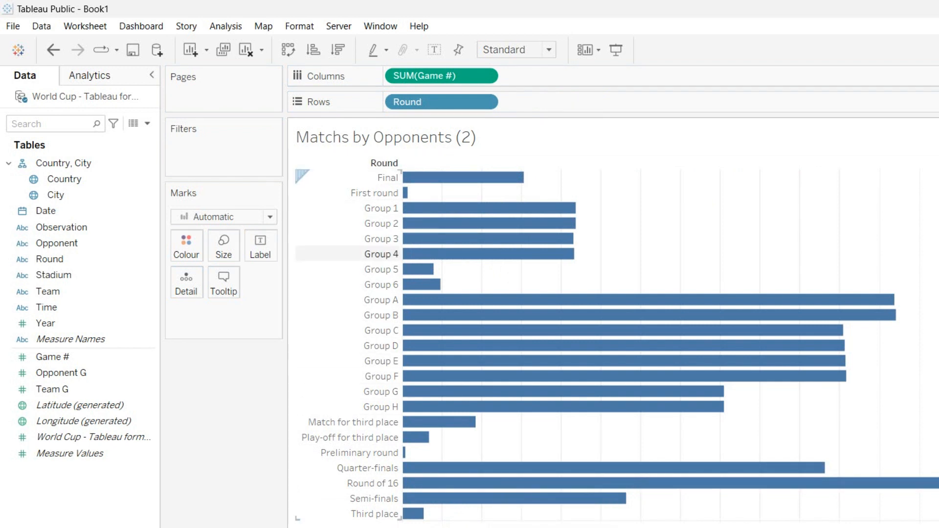
Sort the round bars in descending order by Game # and rename the worksheet as Matchs by Round
left_click(338, 49)
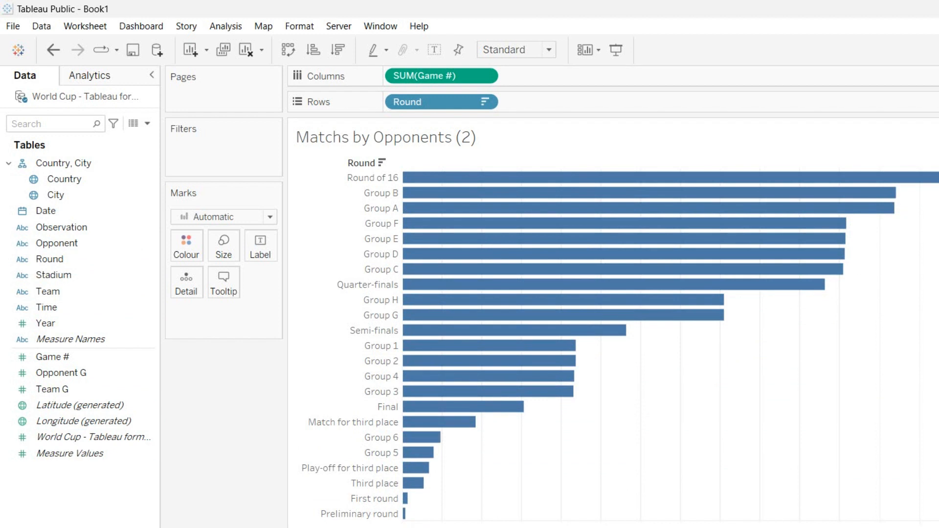
key("Return")
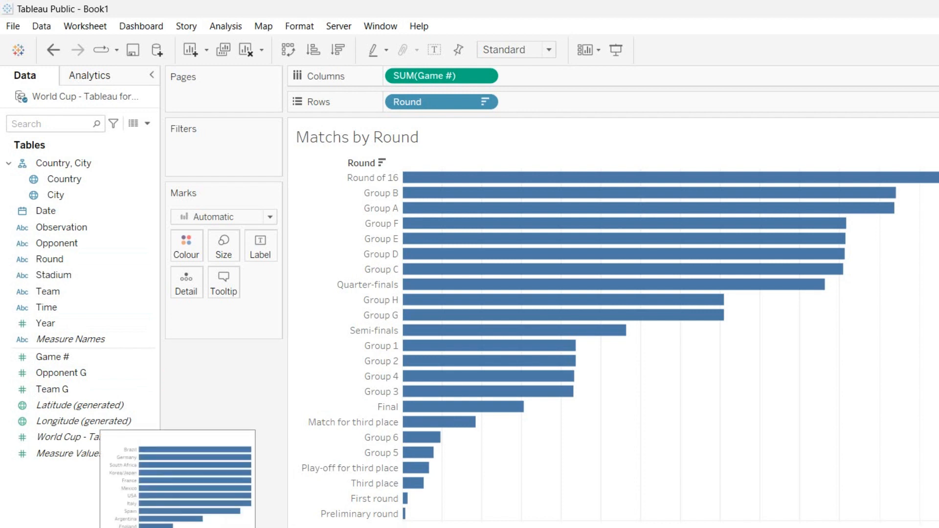
Look through the worksheets built so far, including the Matchs by Country (Map) sheet
left_click(132, 527)
left_click(210, 527)
left_click(294, 527)
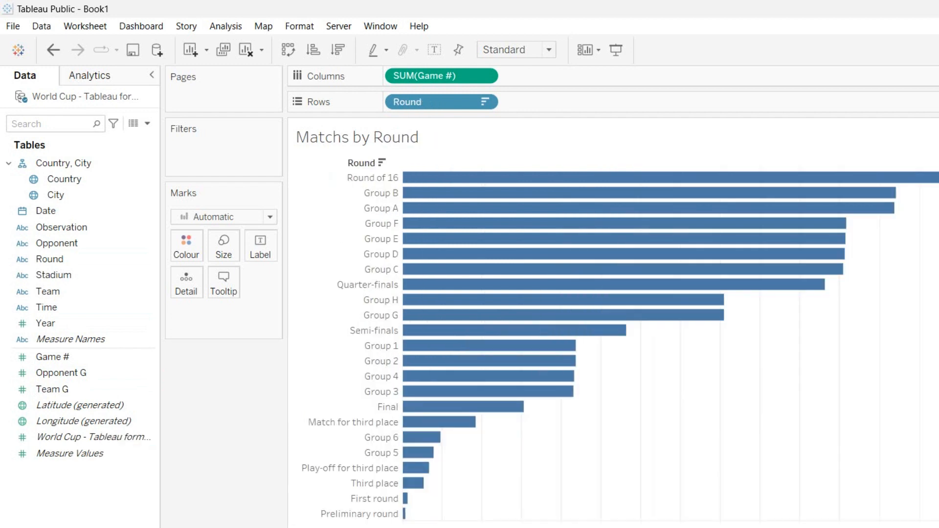
left_click(370, 527)
left_click(455, 527)
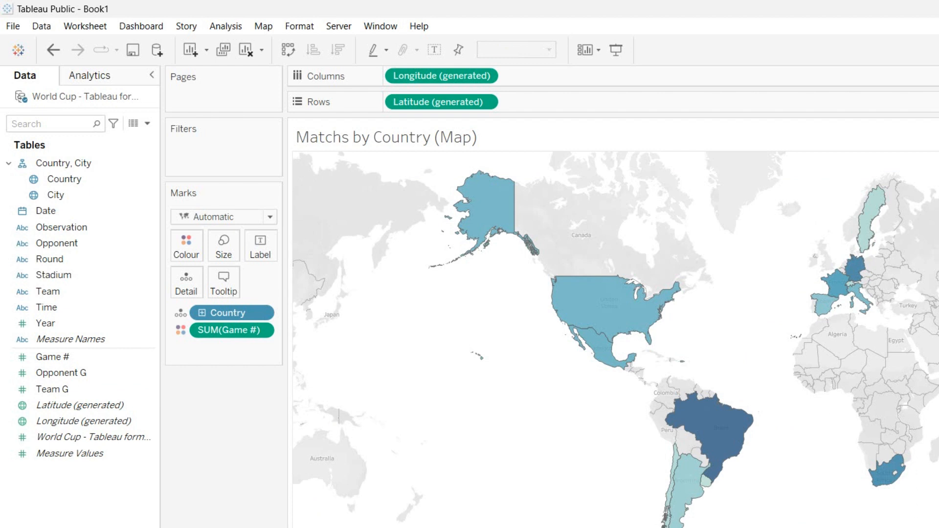